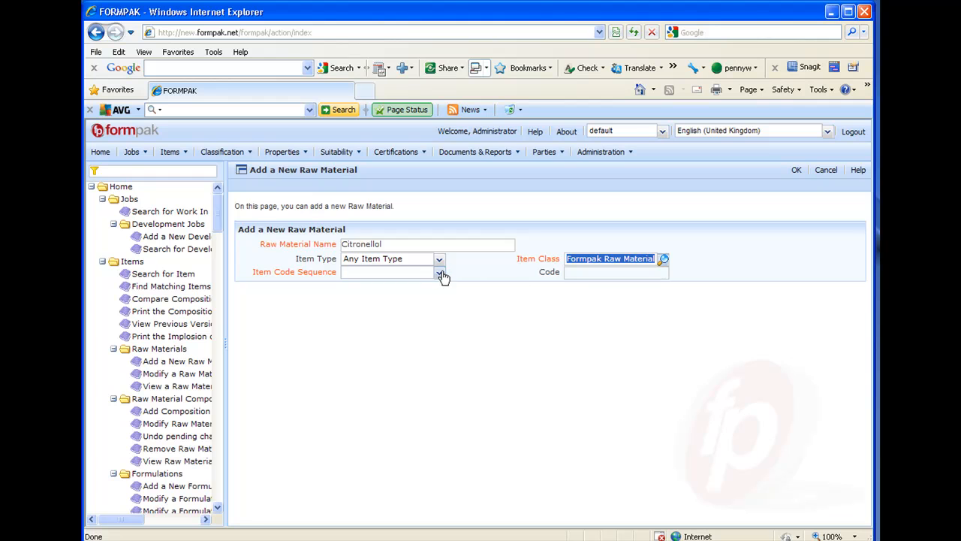
Step: Assign the Default Code Sequence and the code CIT-DUP to the new Citronellol raw material, and confirm the entry
click(425, 303)
click(576, 272)
text(CIT)
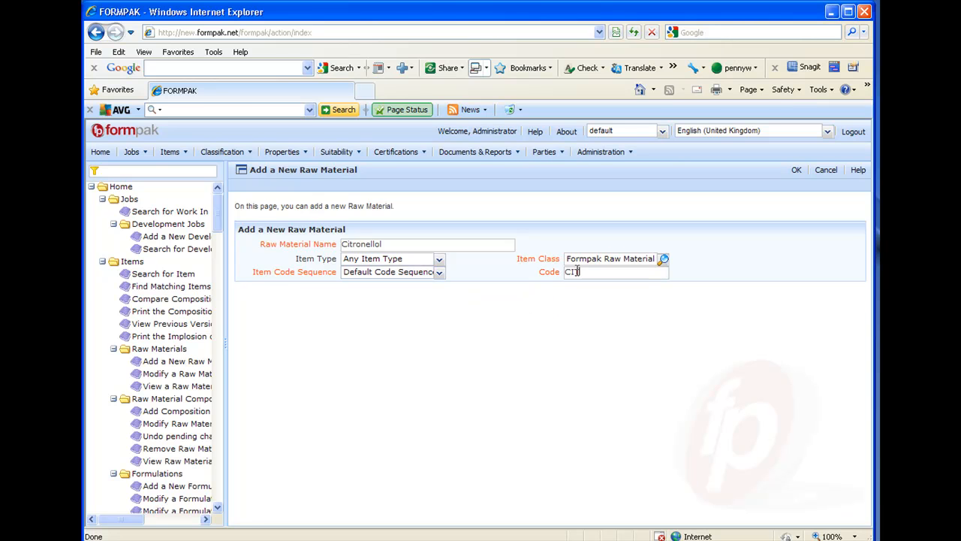
text(-DUP)
click(797, 171)
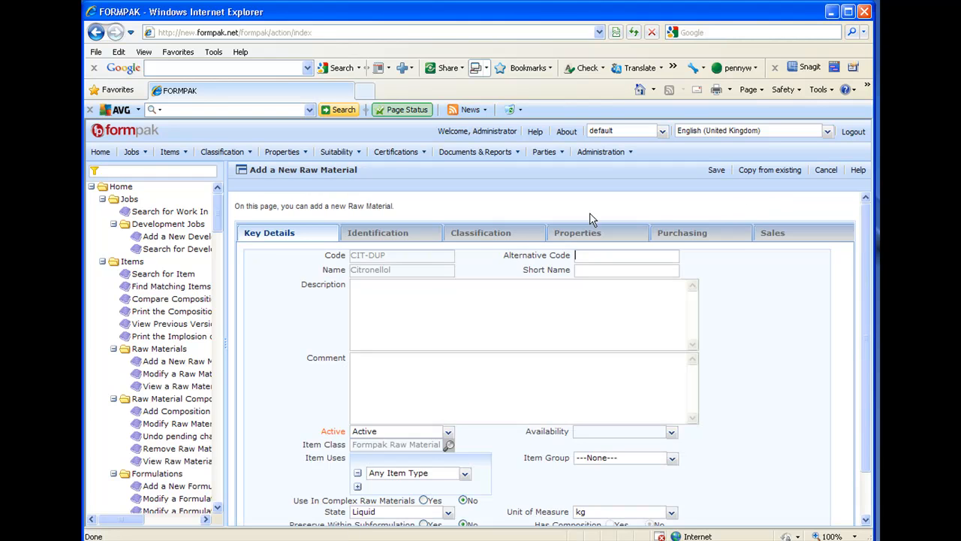
Step: Fill in the raw material's identification with chemical name dl-Citronellol and CAS number 106-22-9
click(405, 238)
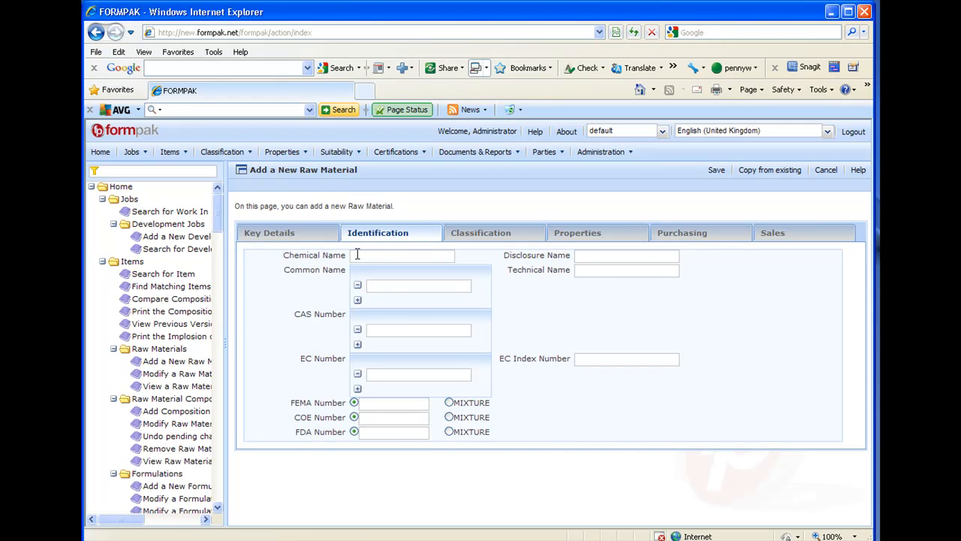
text(dl-Citronellol)
click(376, 329)
text(106-22-9)
Step: Copy the properties and any composition from the existing raw material CIT-TEST into the new raw material
click(578, 233)
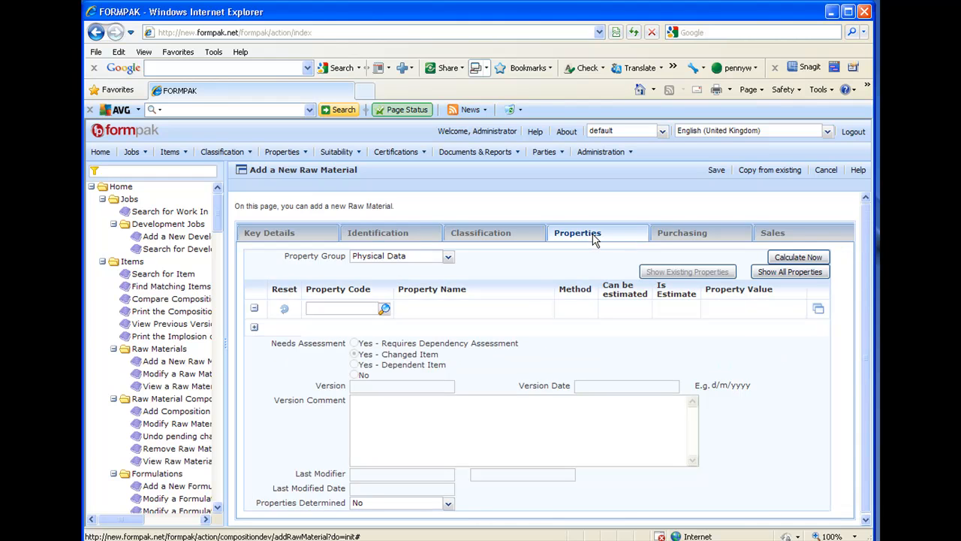
click(765, 175)
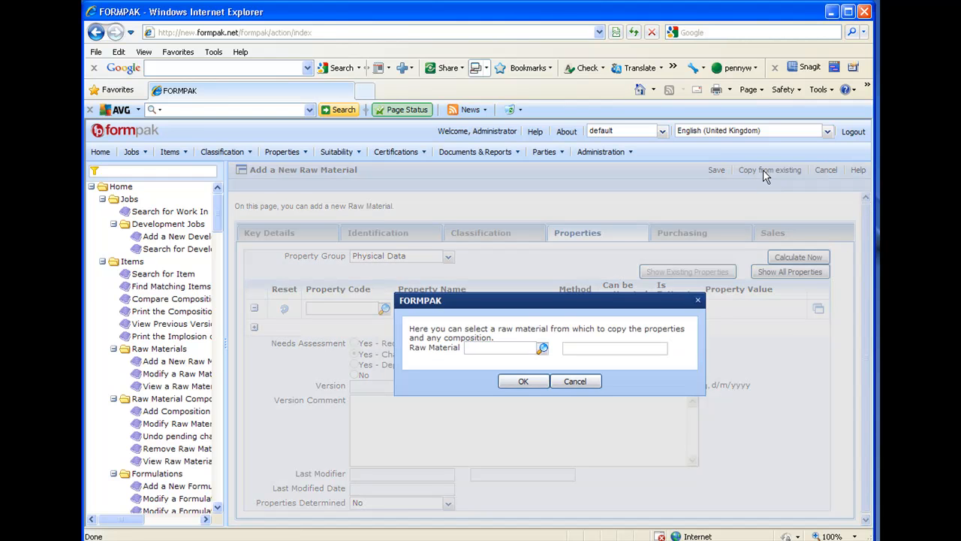
click(475, 352)
text(citronellol)
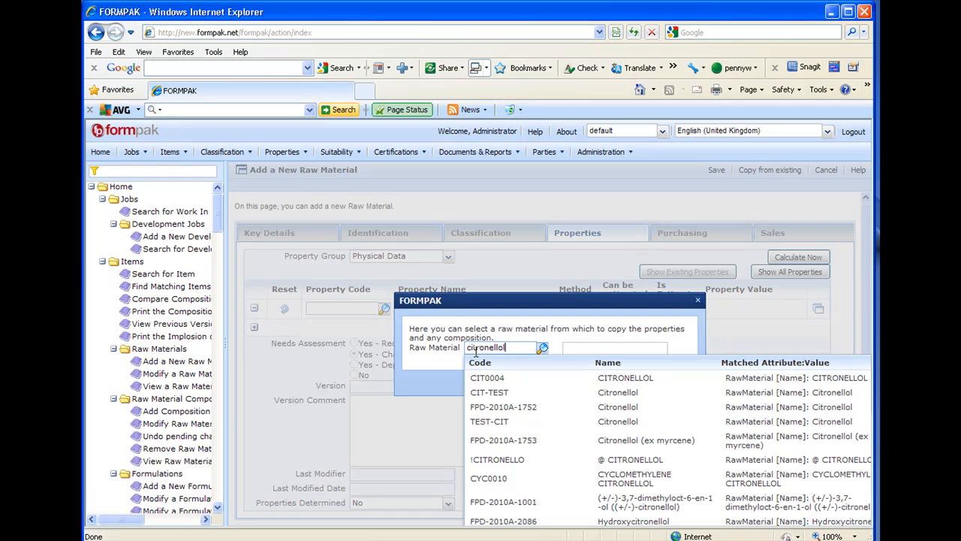
click(500, 393)
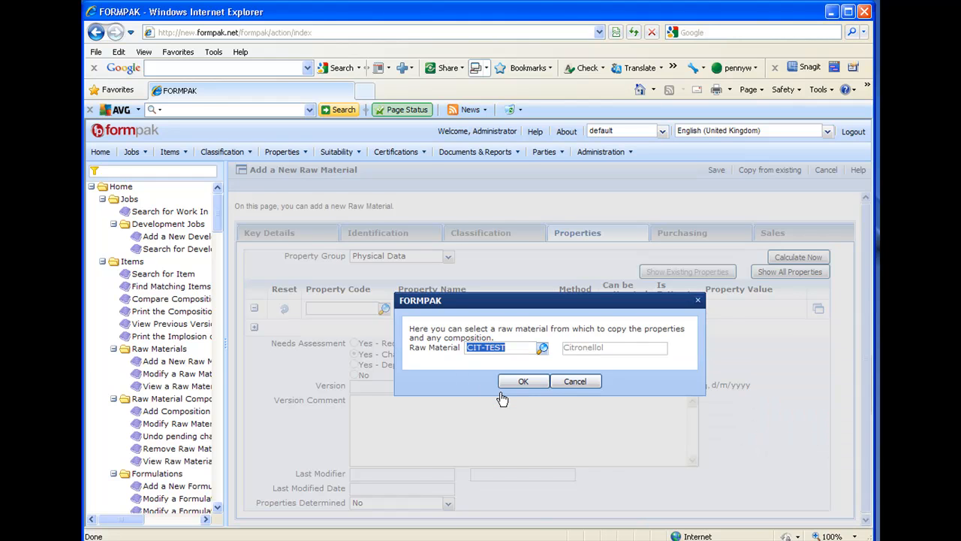
click(523, 382)
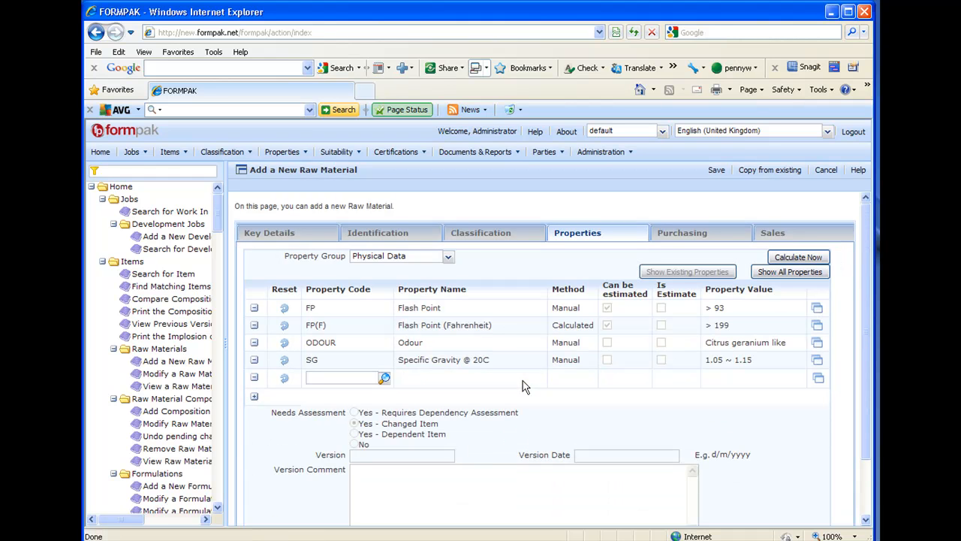
Step: Review the copied properties in the EC Hazard Labels, GHS Hazards and CLP Hazards property groups
click(448, 259)
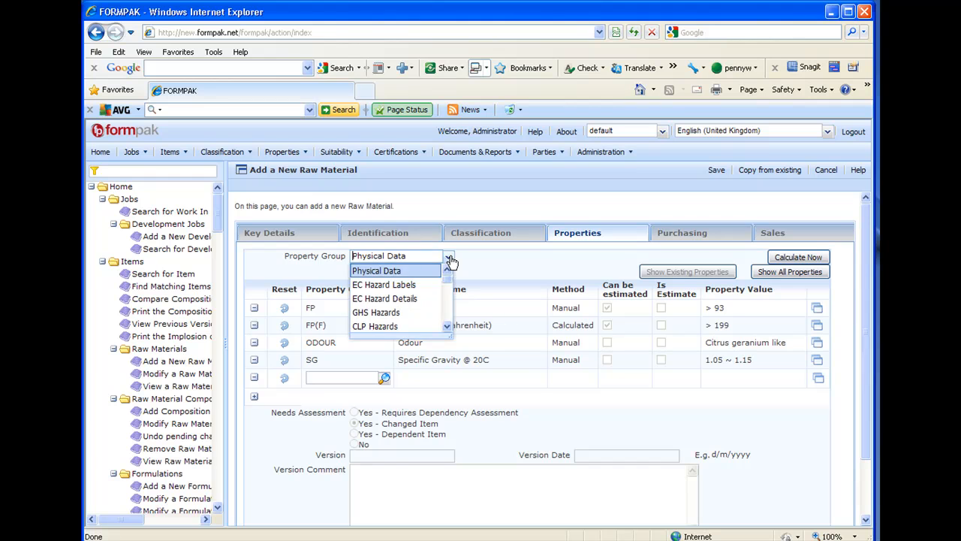
click(415, 285)
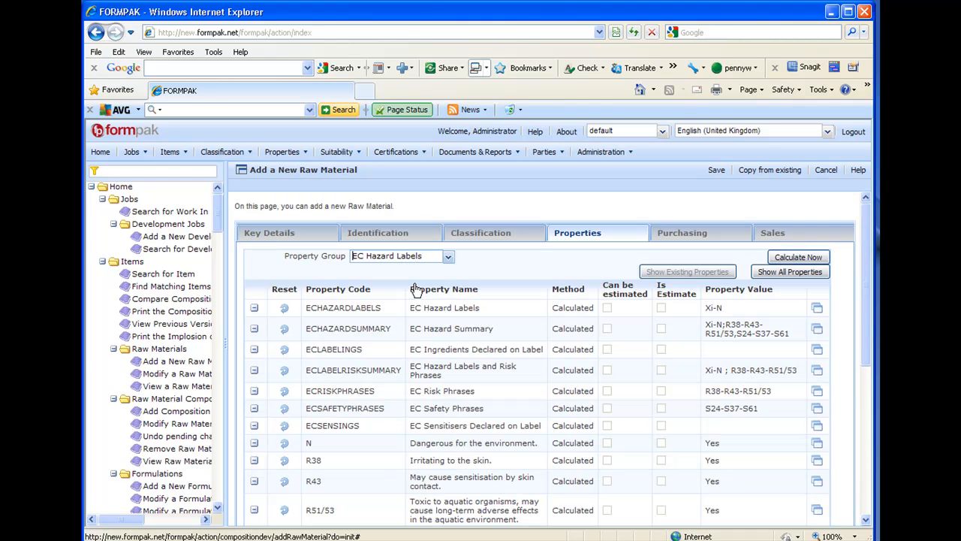
click(448, 258)
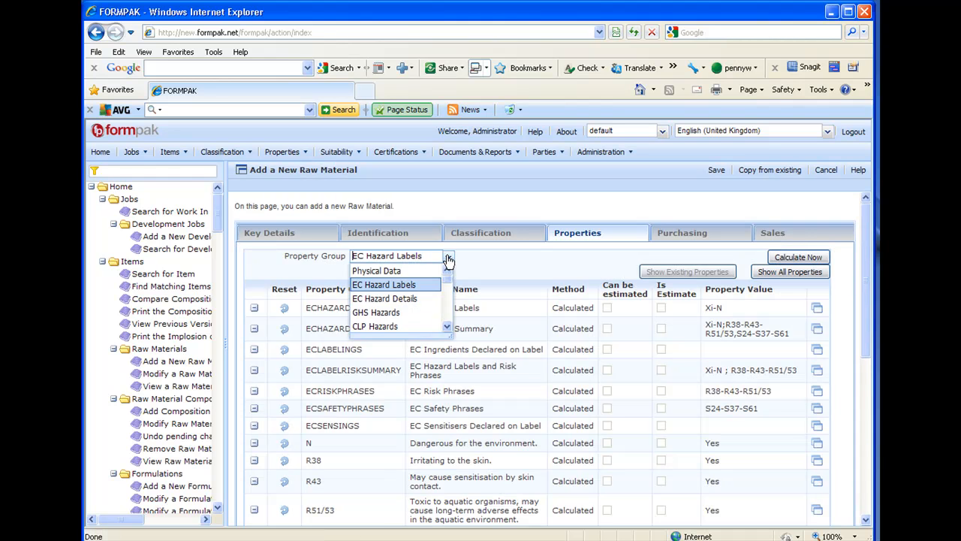
click(415, 313)
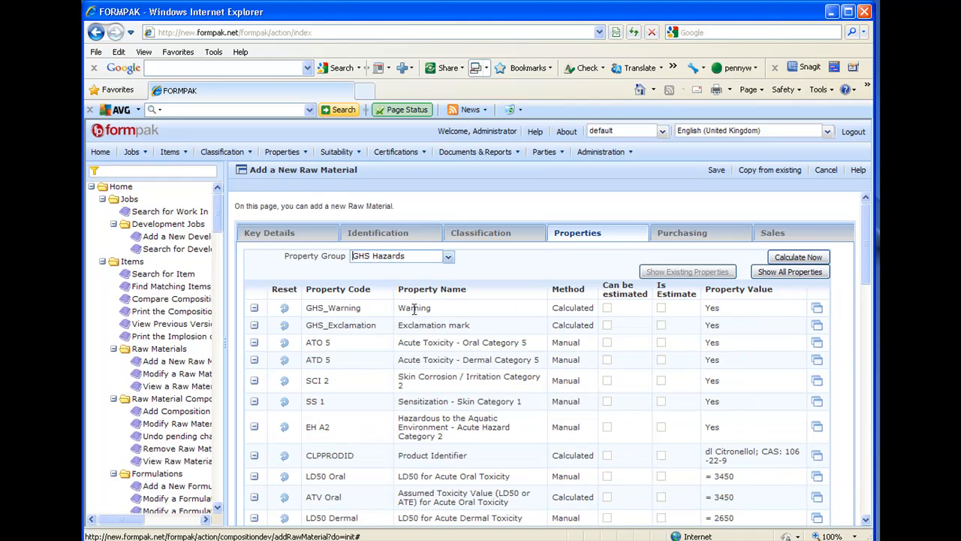
click(449, 258)
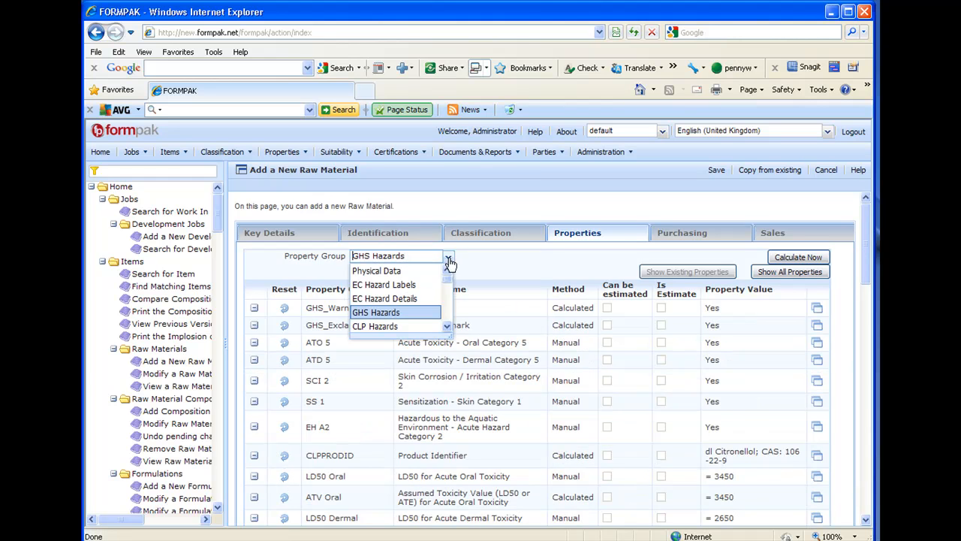
click(415, 327)
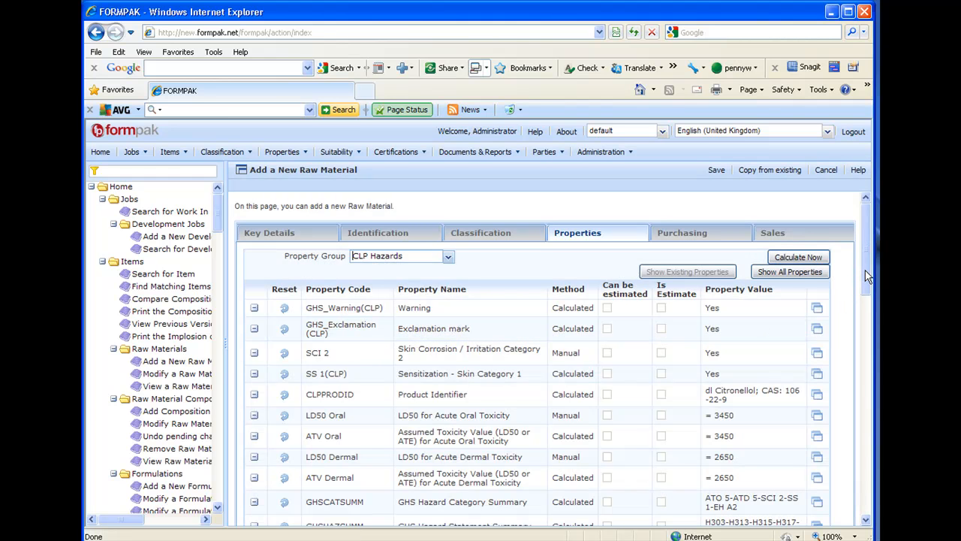
Step: Set Properties Determined to Yes and save the new raw material
drag(867, 276, 868, 507)
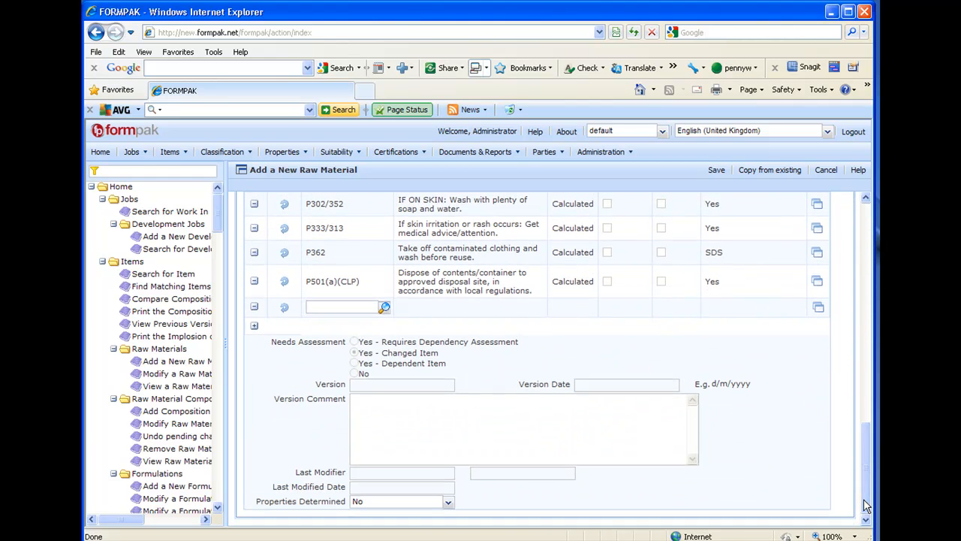
click(448, 501)
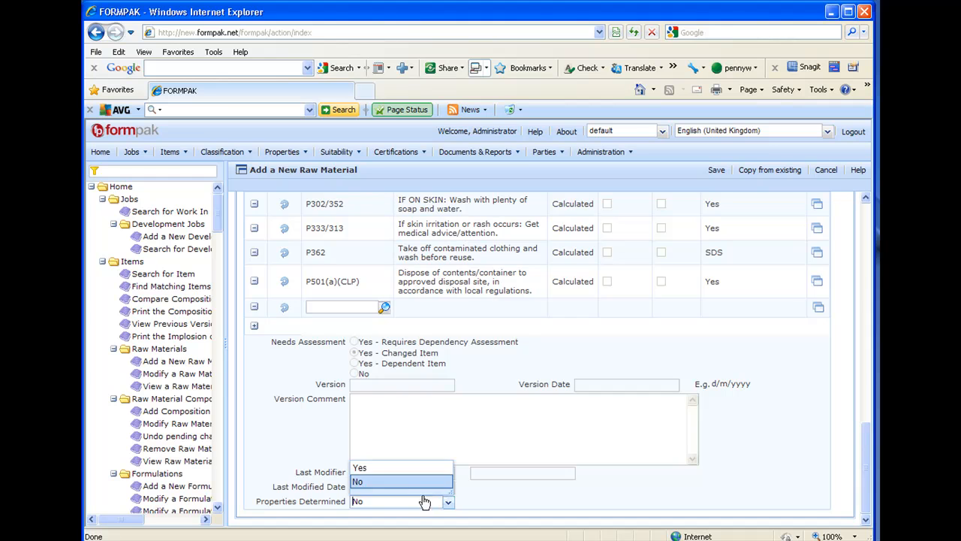
click(401, 467)
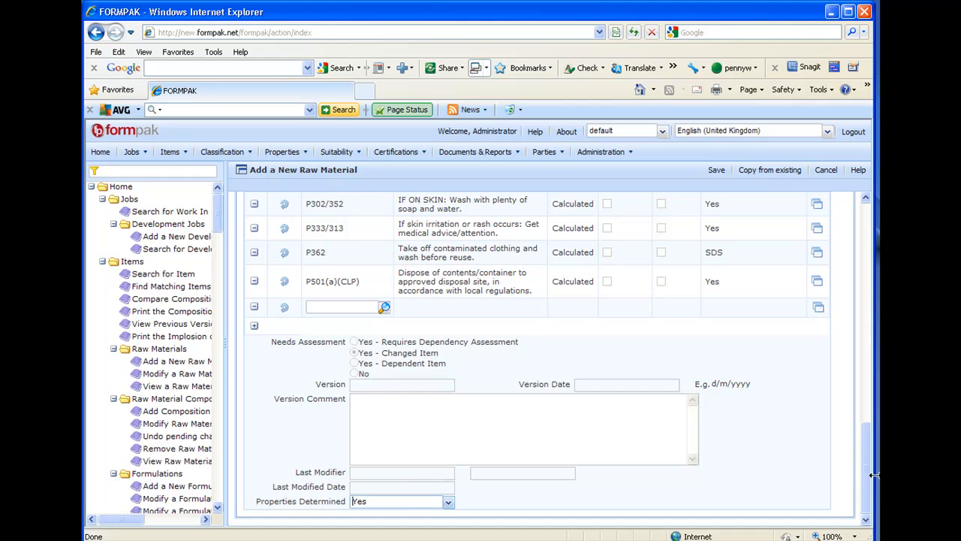
drag(870, 468, 869, 208)
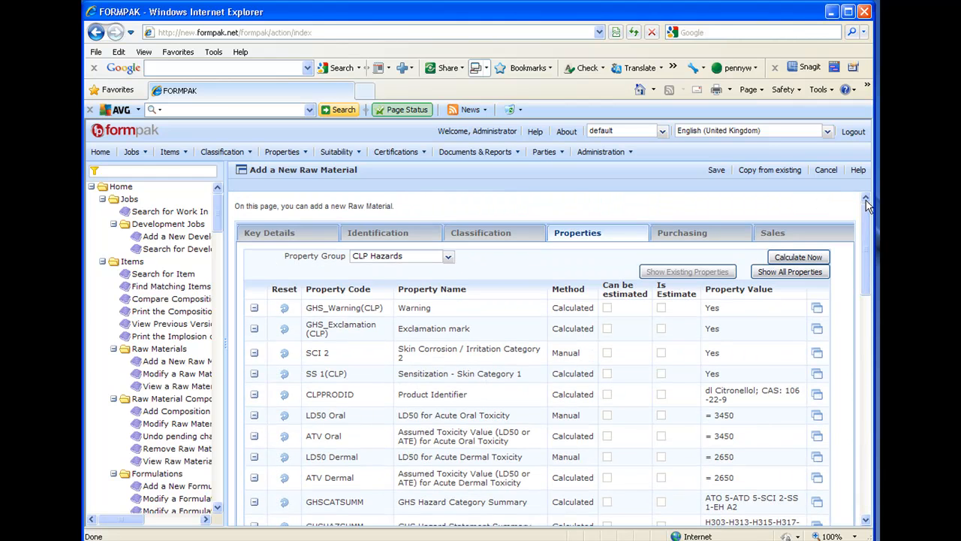
click(716, 170)
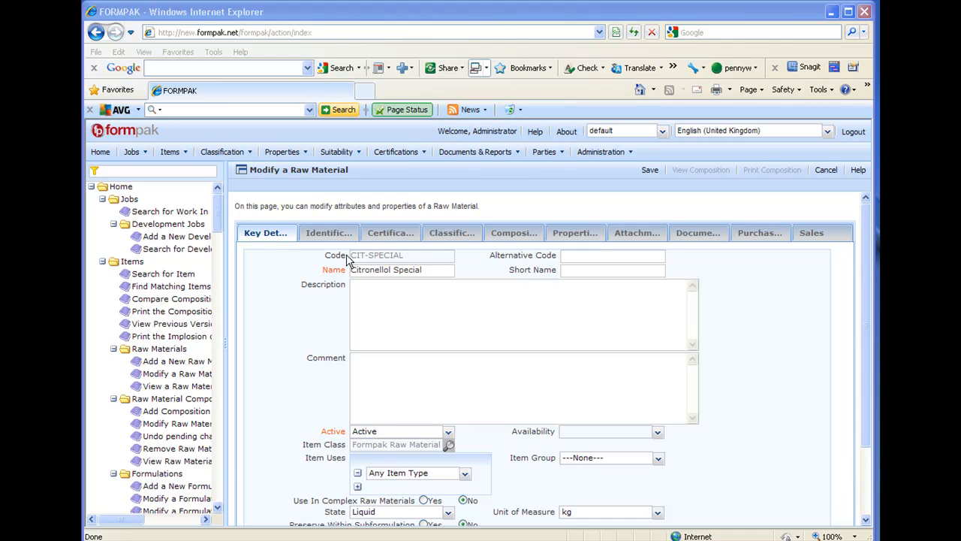
Step: Check the identification of Citronellol Special, start copying properties into it and choose CIT-TEST as the source item
click(330, 238)
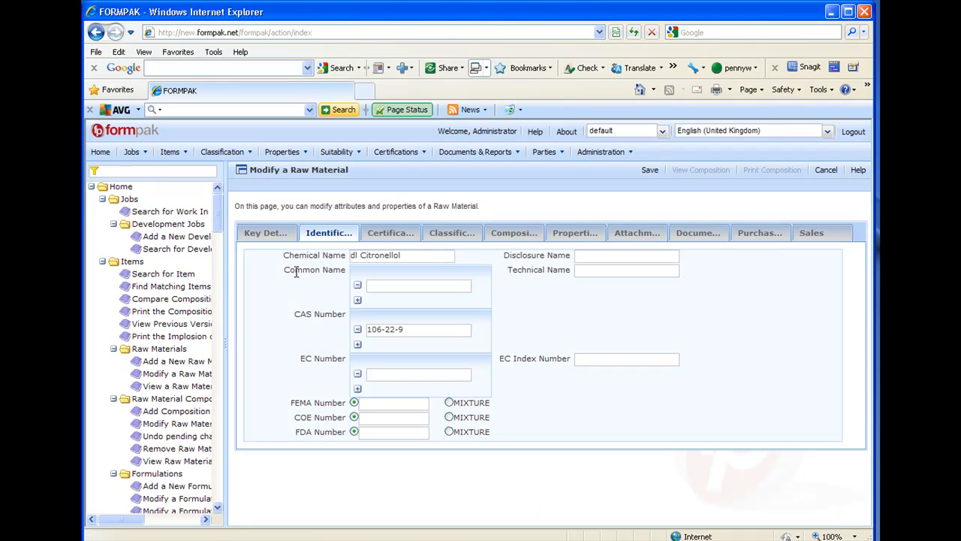
click(579, 234)
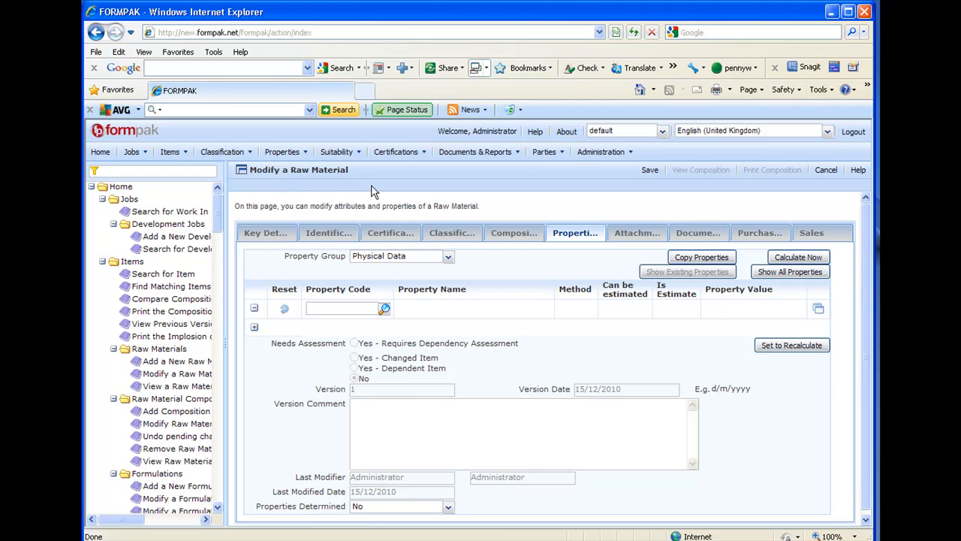
click(722, 261)
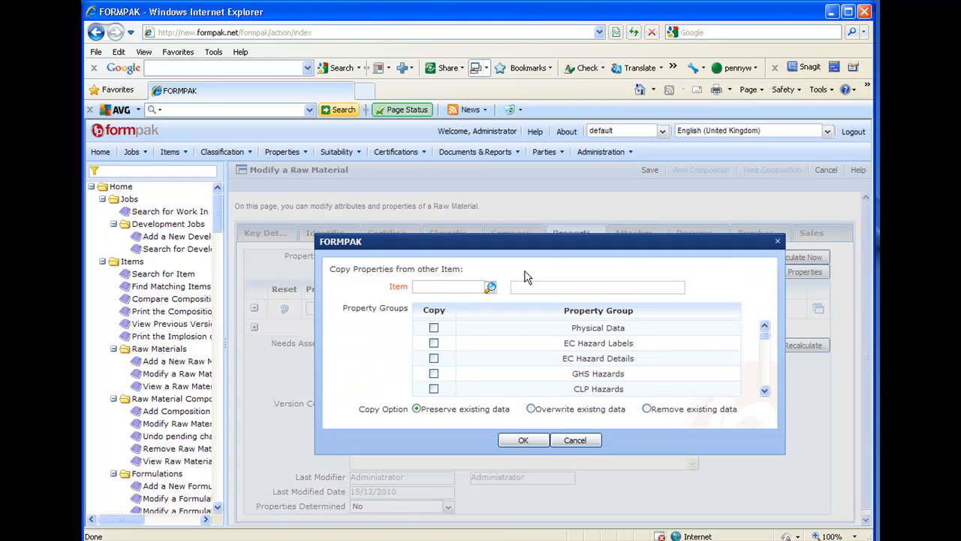
click(425, 287)
text(cit)
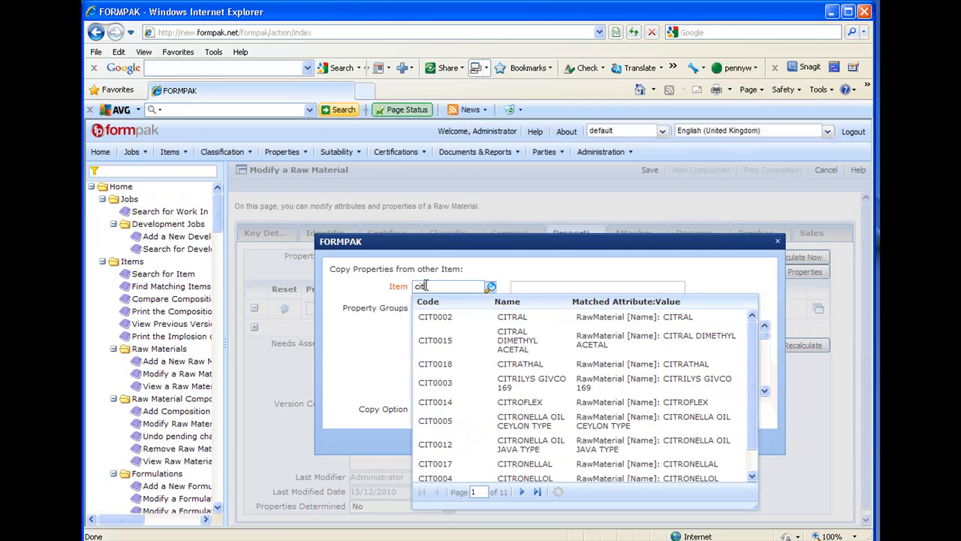
text(tes)
text(t)
click(440, 322)
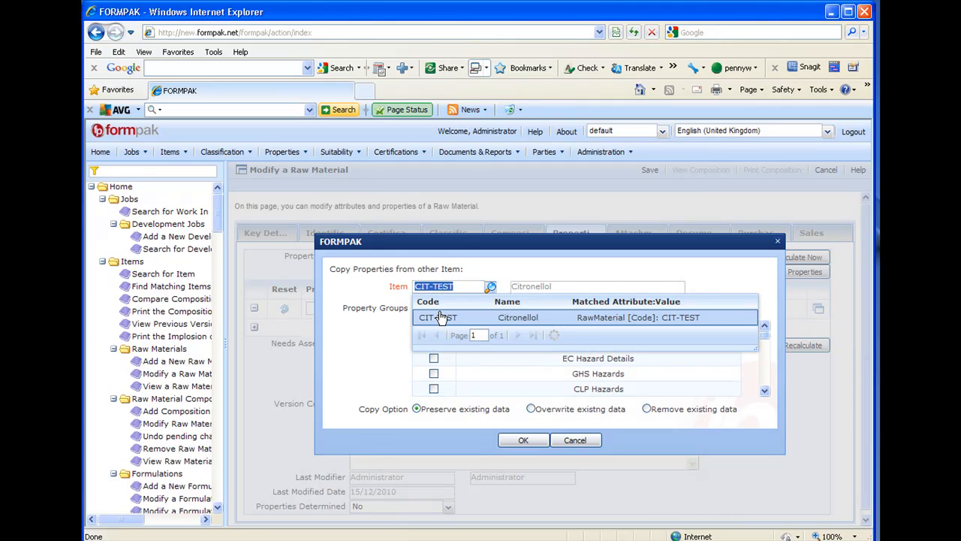
click(446, 316)
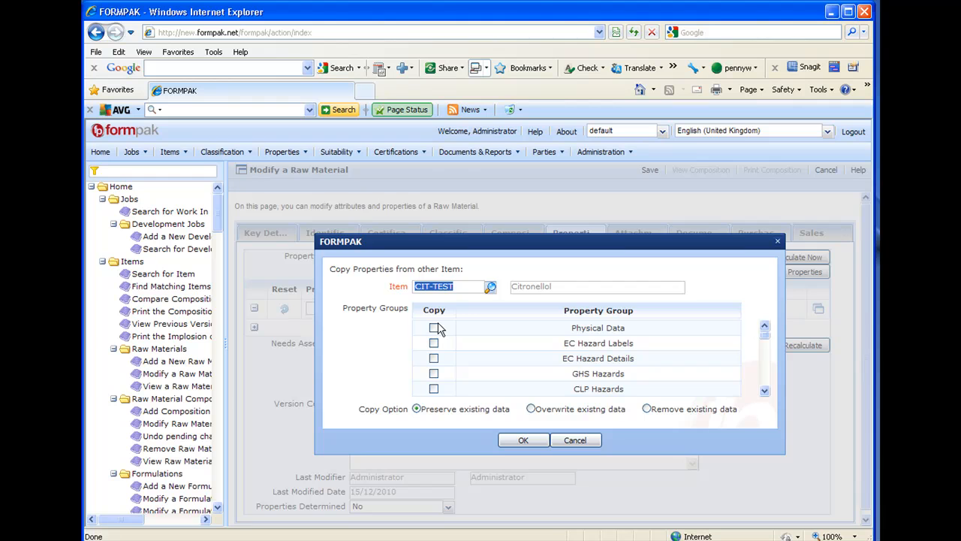
Step: Mark EC Hazard Labels, EC Hazard Details, GHS Hazards, CLP Hazards, Transport Hazards and COSHH Data for copying
click(434, 358)
click(434, 343)
click(433, 373)
click(434, 389)
click(765, 391)
click(764, 391)
click(764, 391)
click(764, 391)
click(764, 391)
click(764, 392)
click(433, 377)
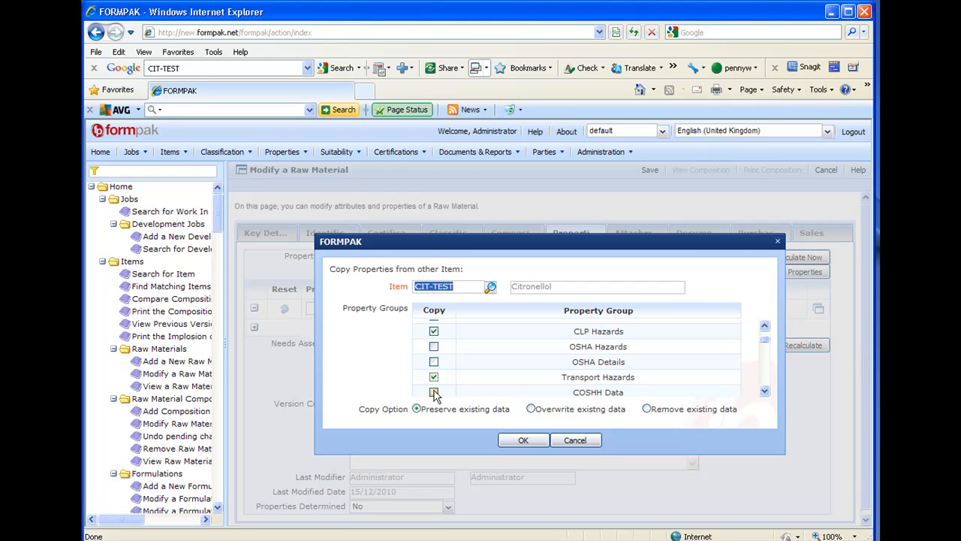
click(434, 391)
Step: Look through the remaining property groups and copy the marked ones from CIT-TEST into Citronellol Special
click(763, 392)
click(763, 392)
click(763, 392)
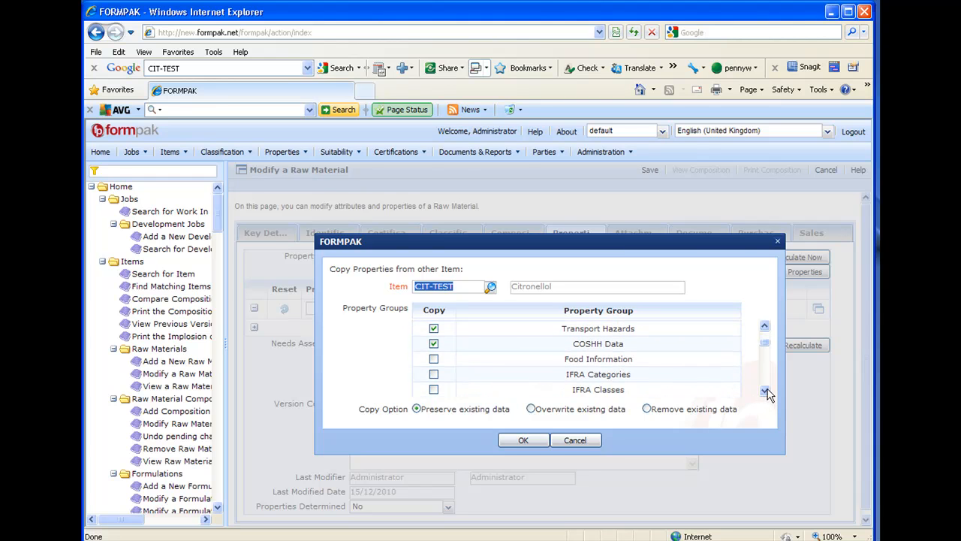
click(764, 392)
click(764, 392)
click(765, 392)
click(764, 392)
click(765, 392)
click(764, 392)
click(764, 392)
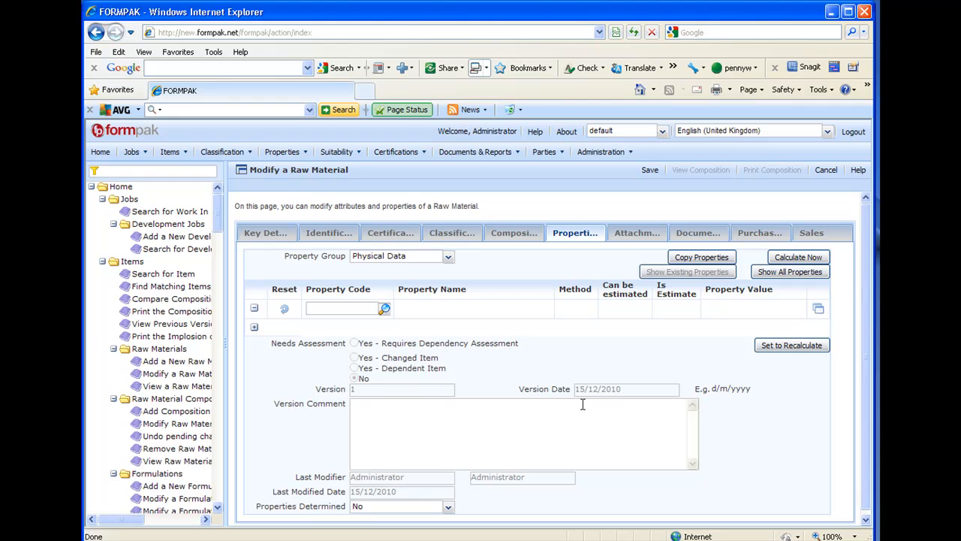
Step: Review Citronellol Special's properties in the EC Hazard Labels, EC Hazard Details, GHS Hazards and CLP Hazards groups
click(447, 258)
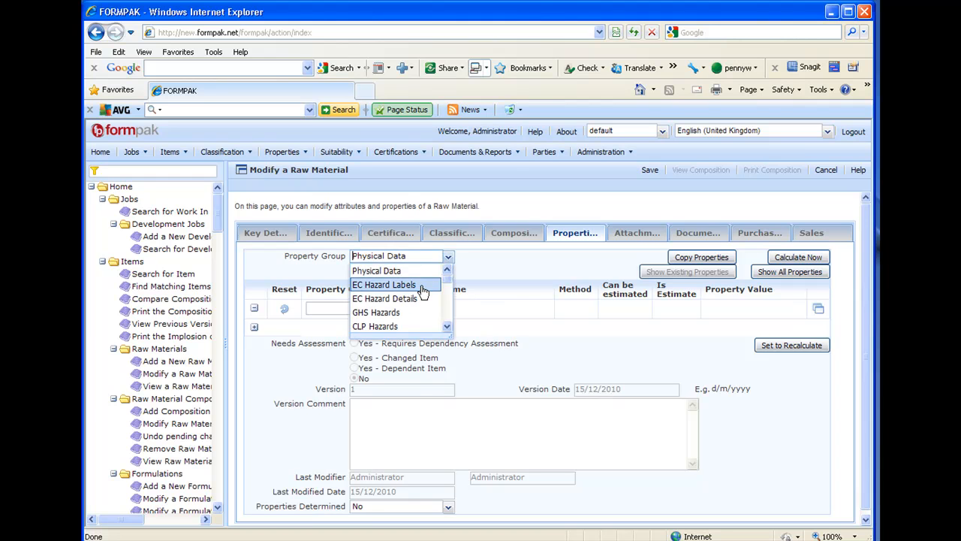
click(422, 285)
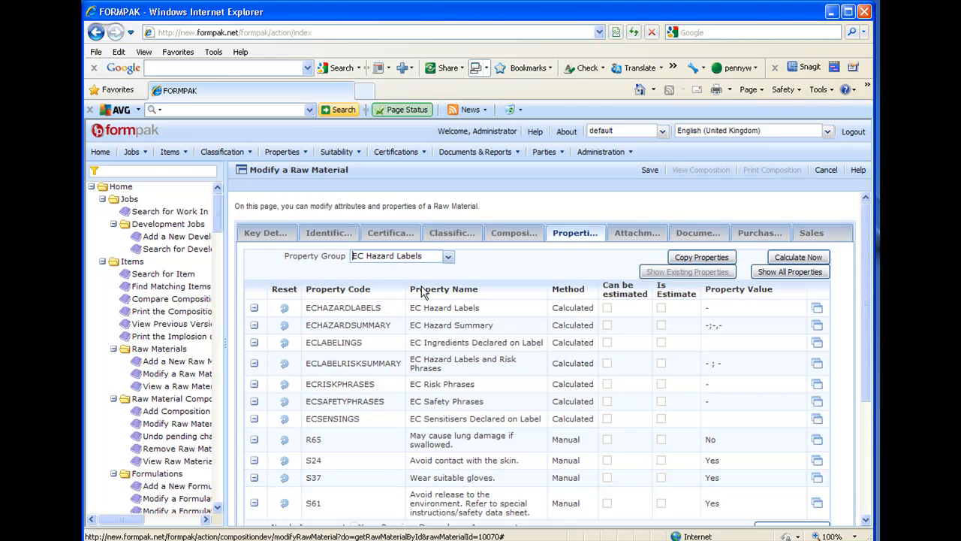
click(450, 259)
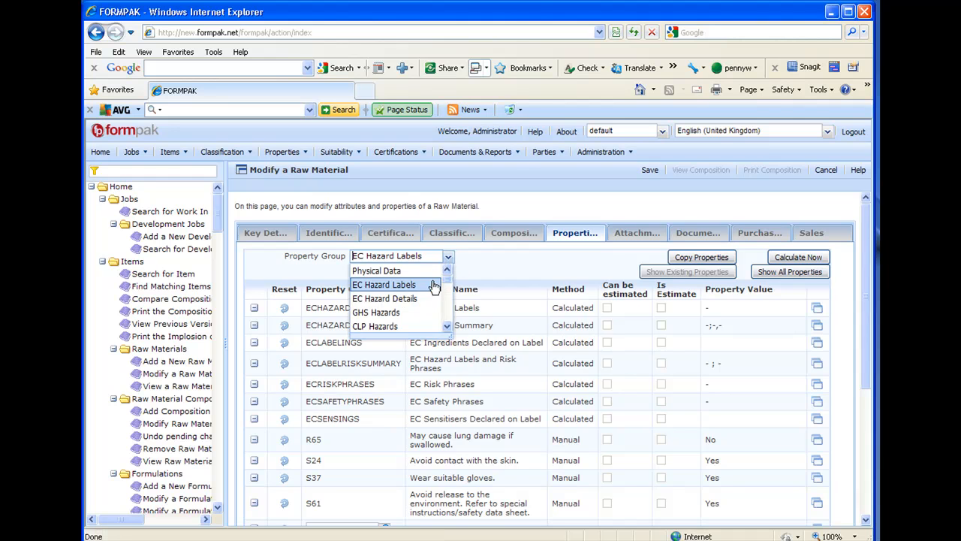
click(423, 300)
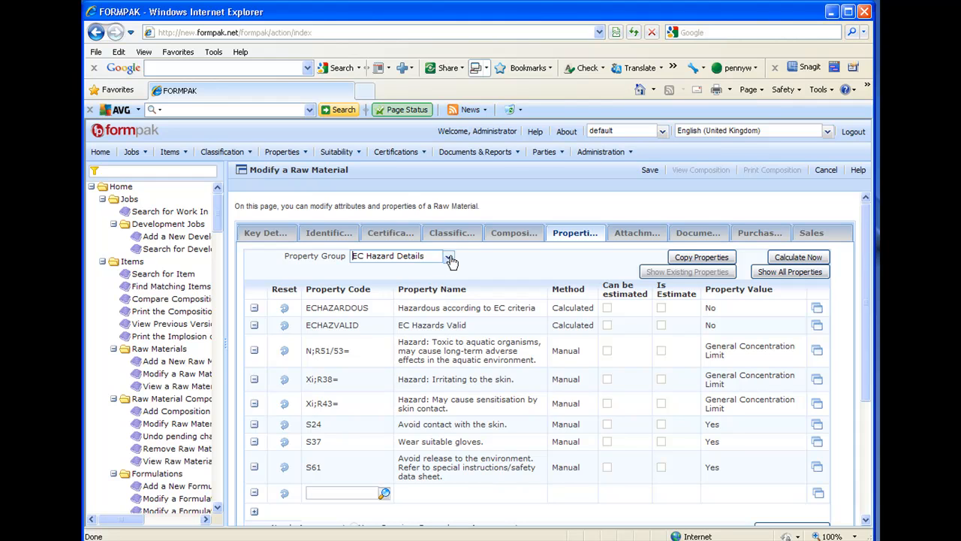
click(449, 259)
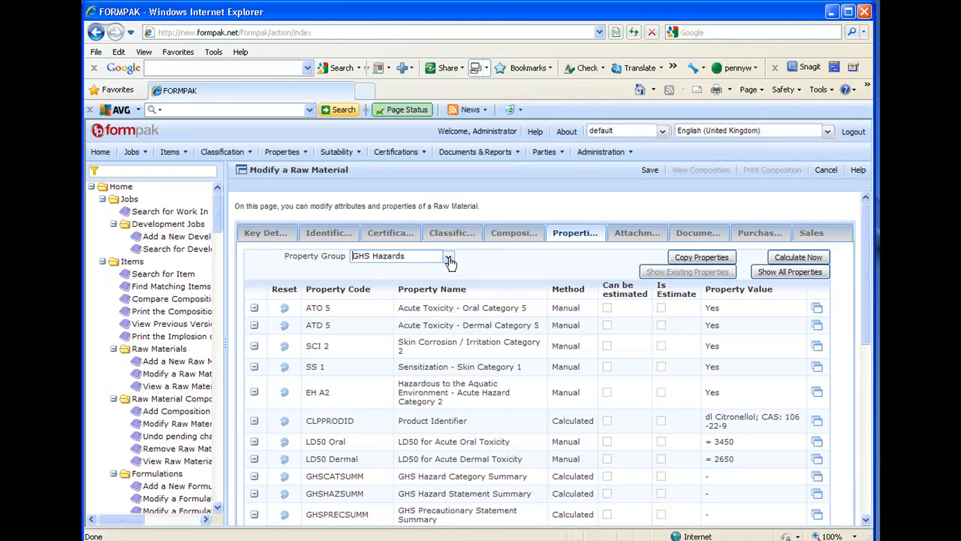
click(448, 257)
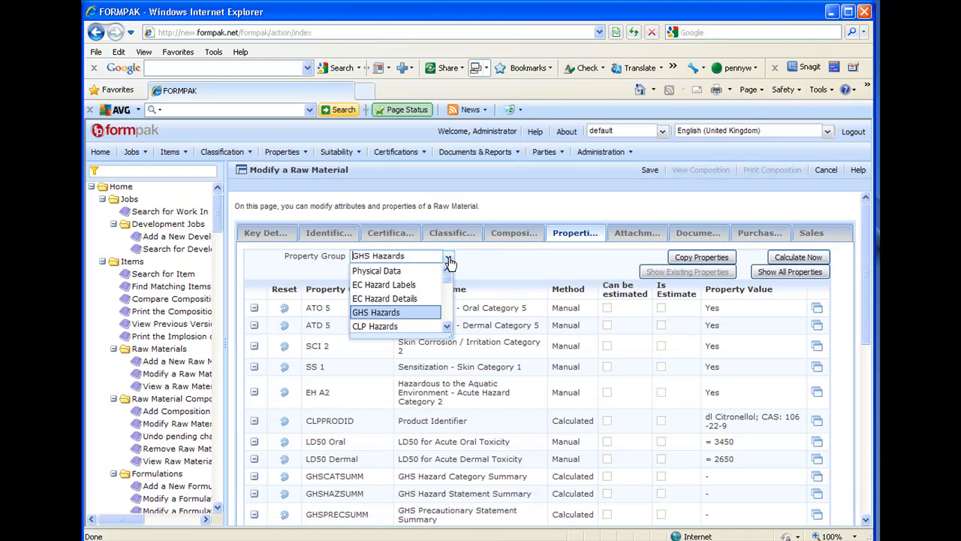
click(428, 327)
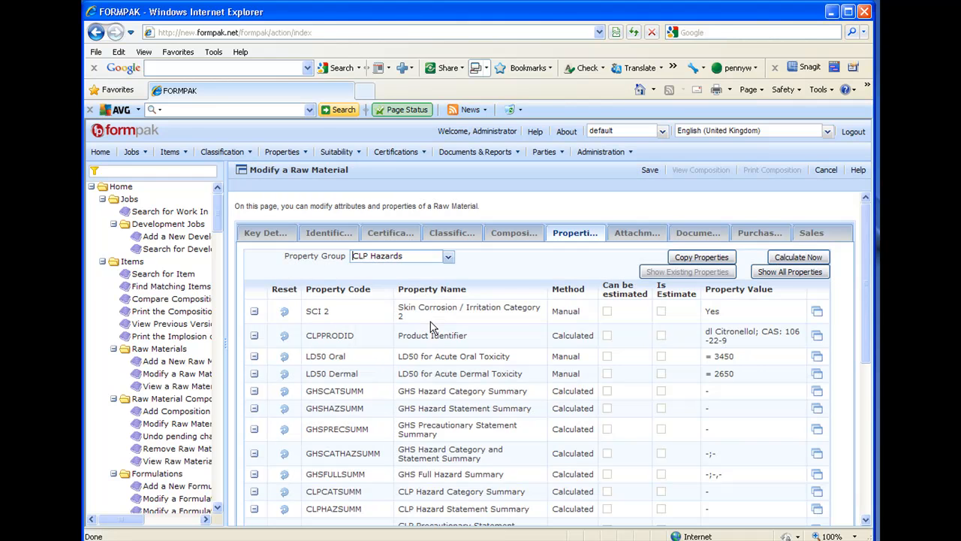
Step: Display Citronellol Special's EC Hazard Labels property group and calculate the item's properties
click(449, 258)
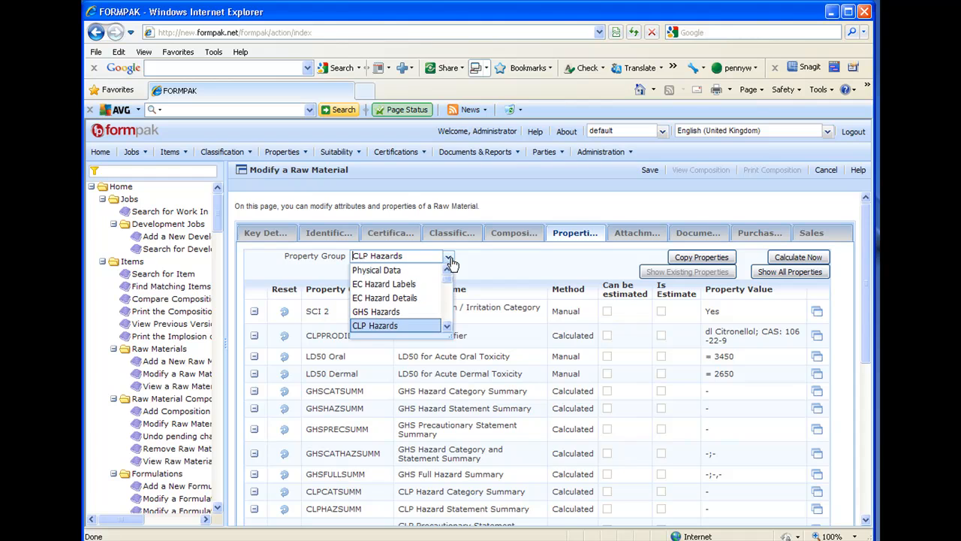
click(423, 285)
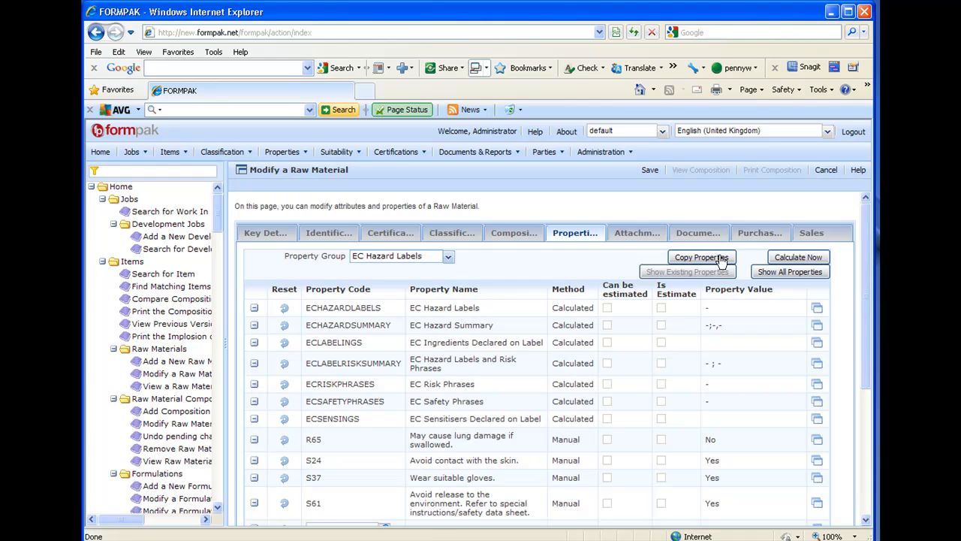
click(793, 260)
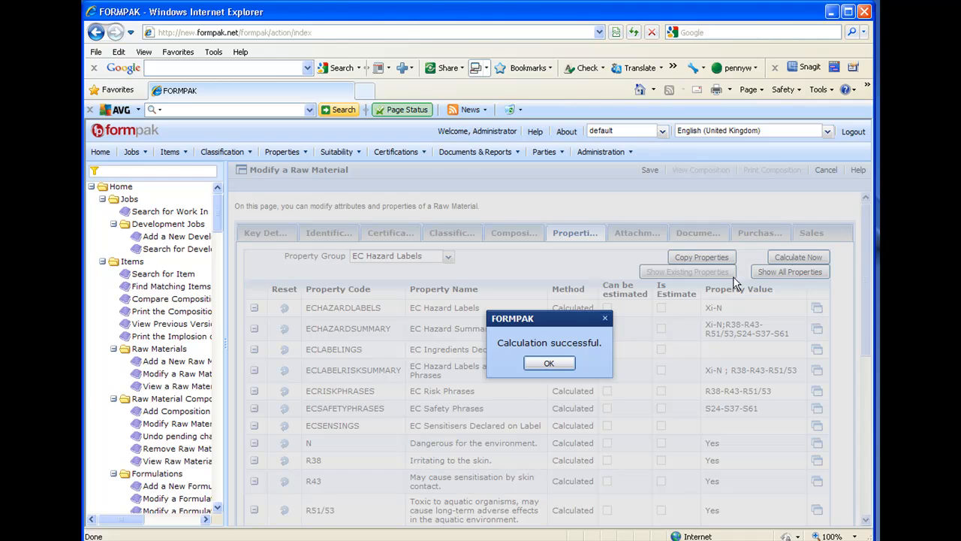
click(550, 364)
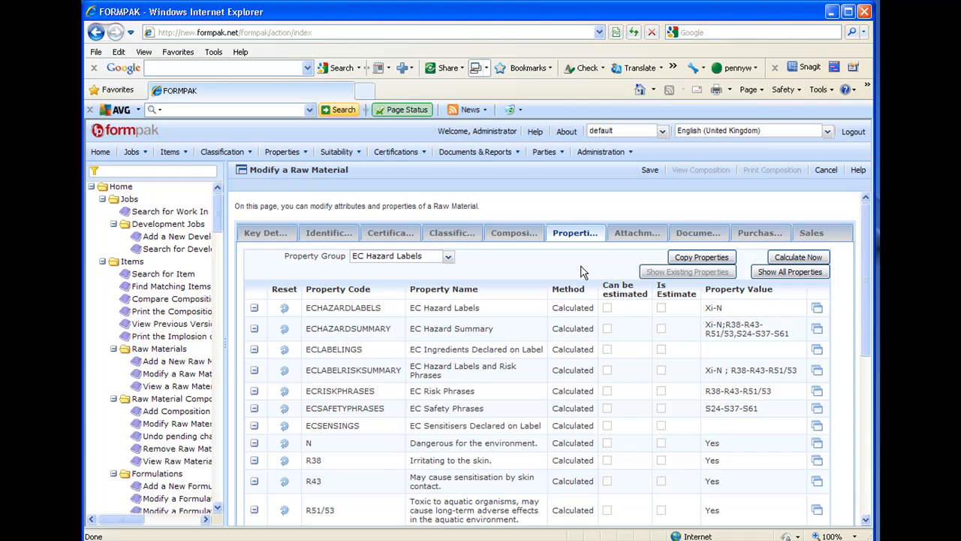
Step: Choose a new Properties Determined option for Citronellol Special and save the modified raw material
drag(869, 291, 860, 460)
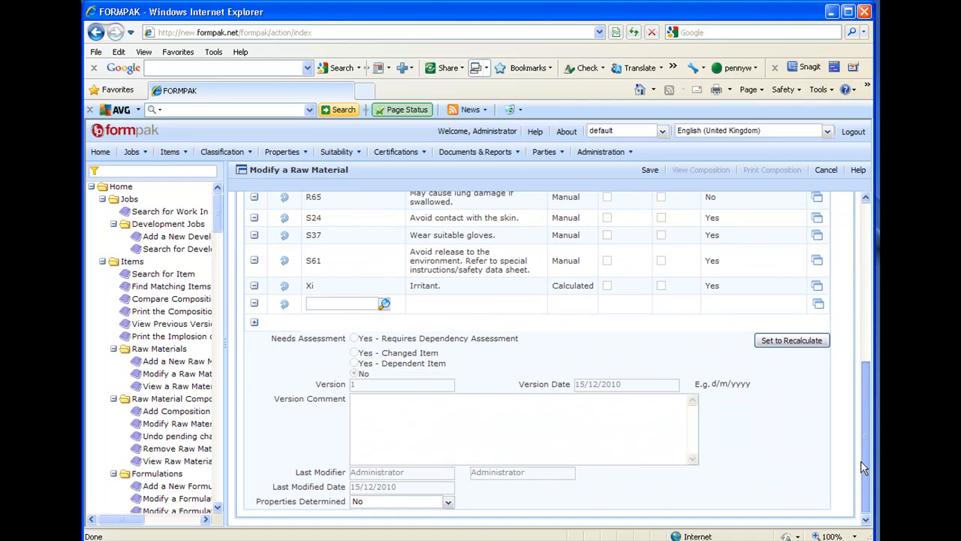
click(447, 501)
click(413, 467)
drag(863, 388, 866, 206)
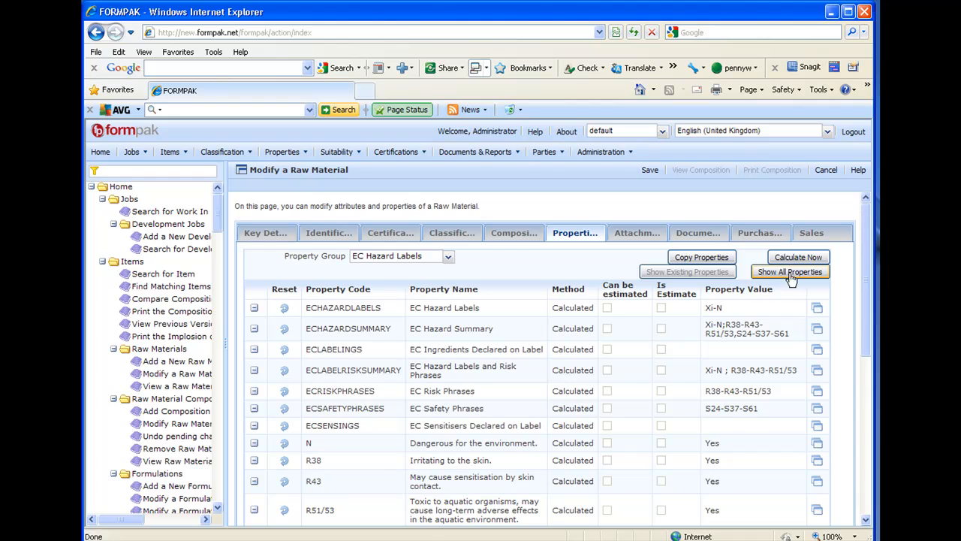
click(647, 172)
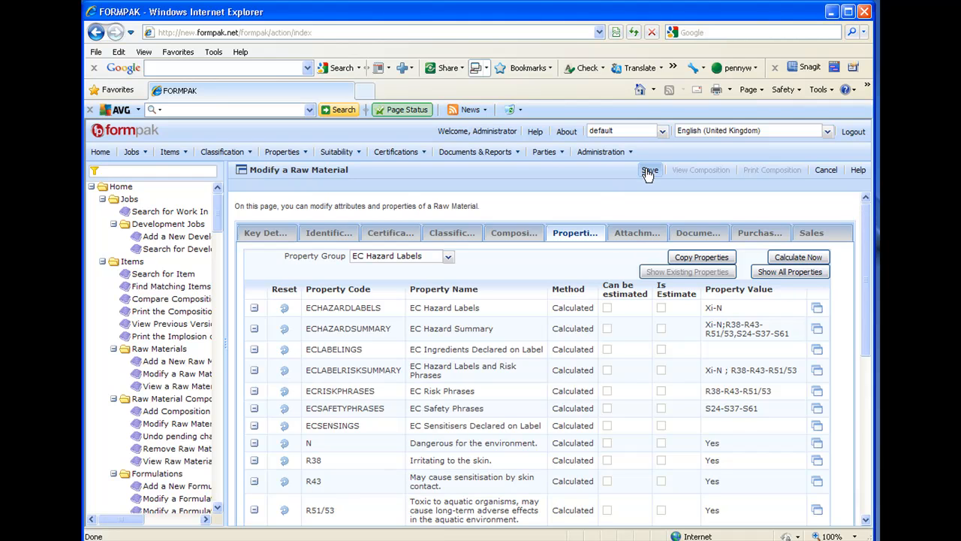